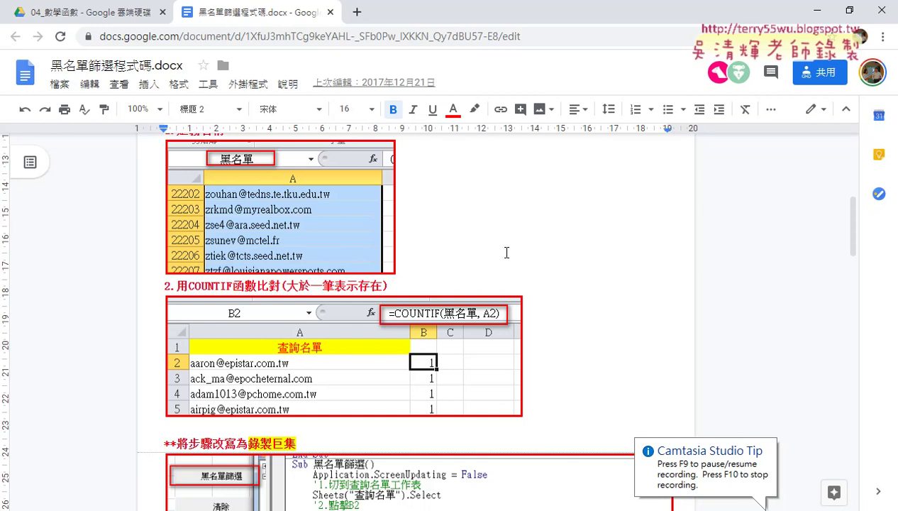
Step: Scroll through the blacklist macro notes in Google Docs
{"action": "scroll", "coordinate": [506, 252], "scroll_direction": "down", "scroll_amount": 1}
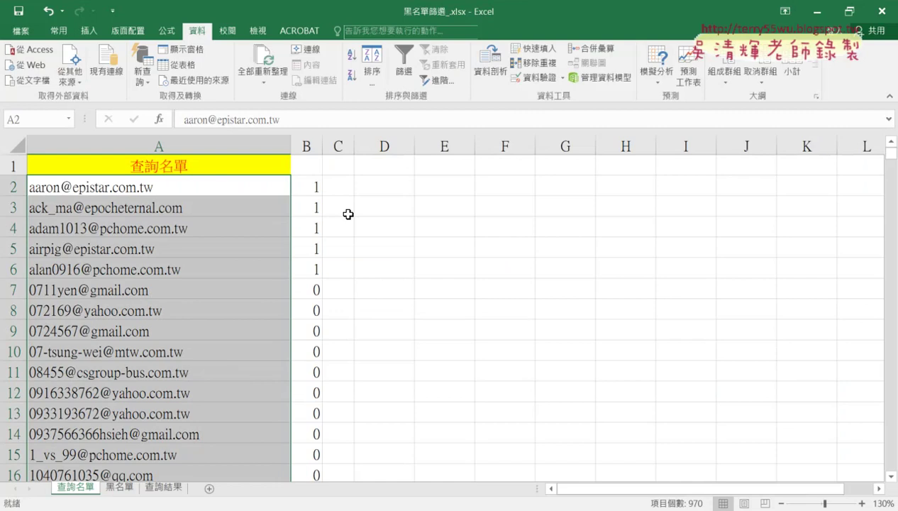
Step: Apply an AutoFilter on column B keeping only value 1, showing 27 of 999 records
{"action": "left_click", "coordinate": [305, 166]}
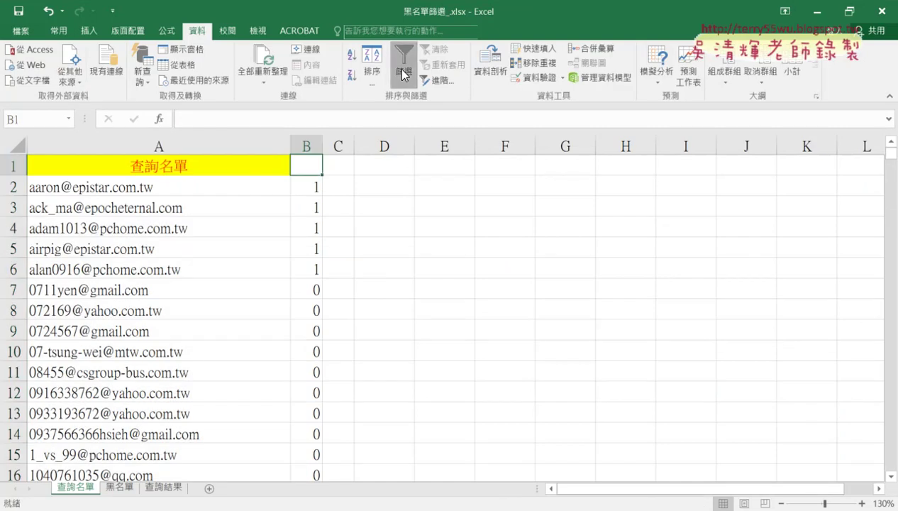
{"action": "left_click", "coordinate": [403, 69]}
{"action": "left_click", "coordinate": [315, 168]}
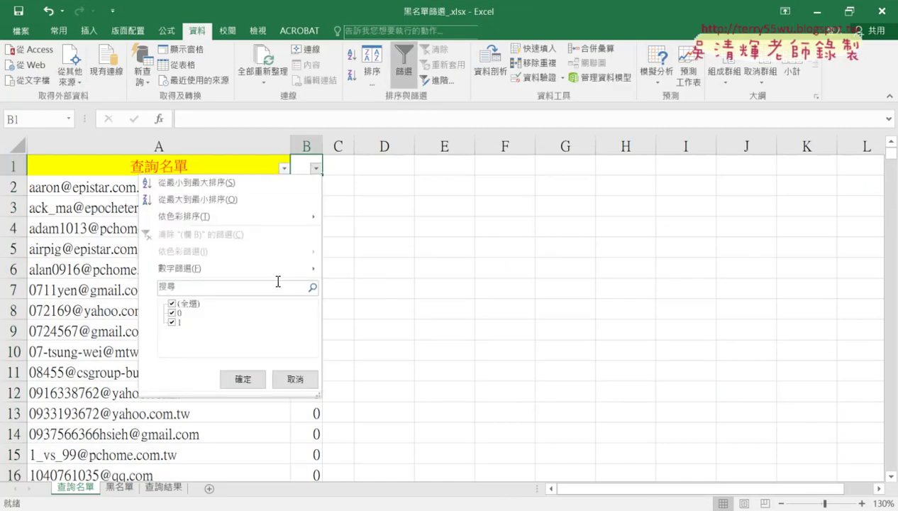
{"action": "left_click", "coordinate": [172, 305]}
{"action": "left_click", "coordinate": [172, 305]}
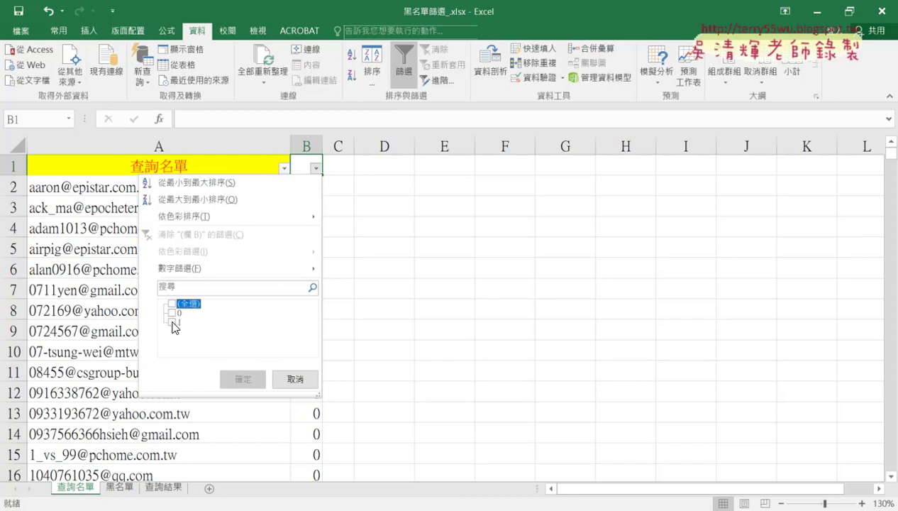
{"action": "left_click", "coordinate": [172, 323]}
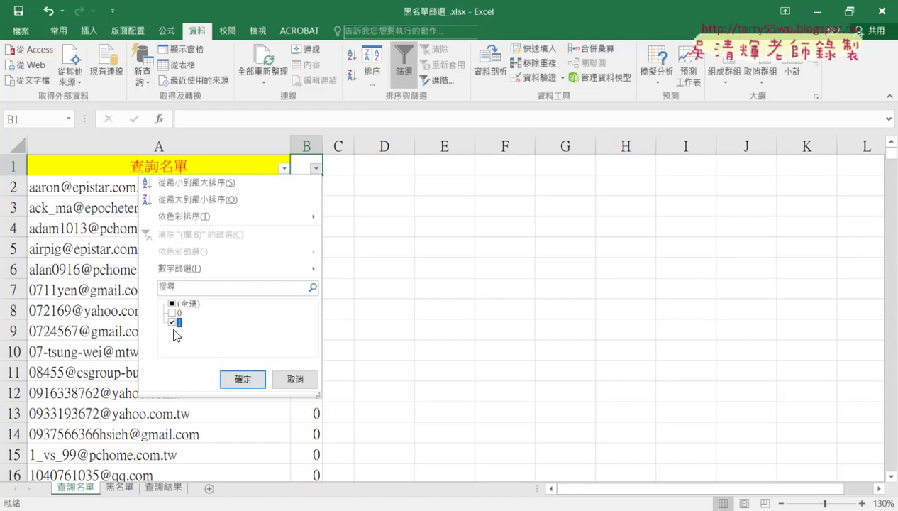
{"action": "left_click", "coordinate": [243, 379]}
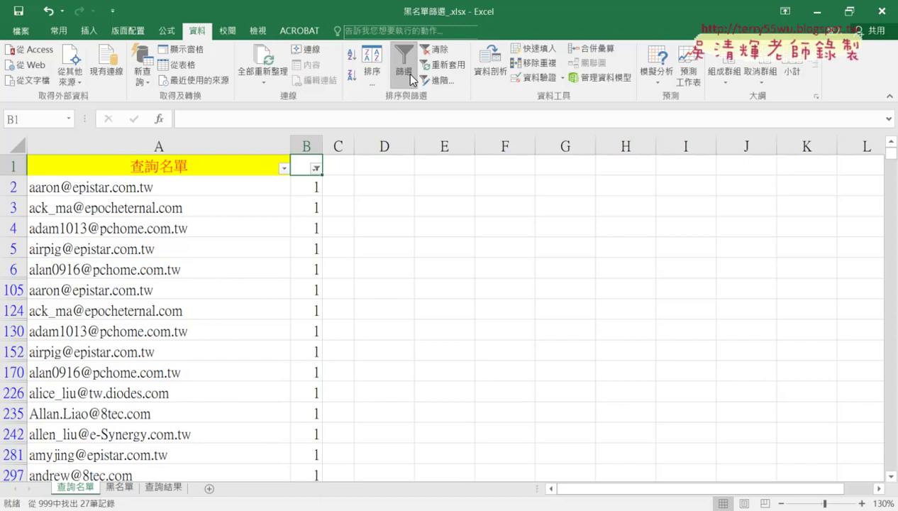
{"action": "mouse_move", "coordinate": [320, 175]}
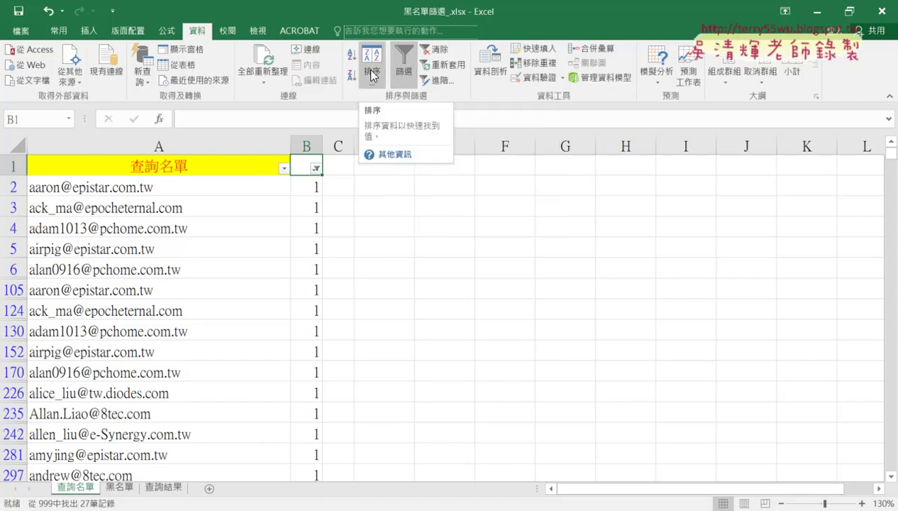
Step: Select the visible emails from A2 down to the last match and go to the 查詢結果 sheet
{"action": "left_click", "coordinate": [210, 189]}
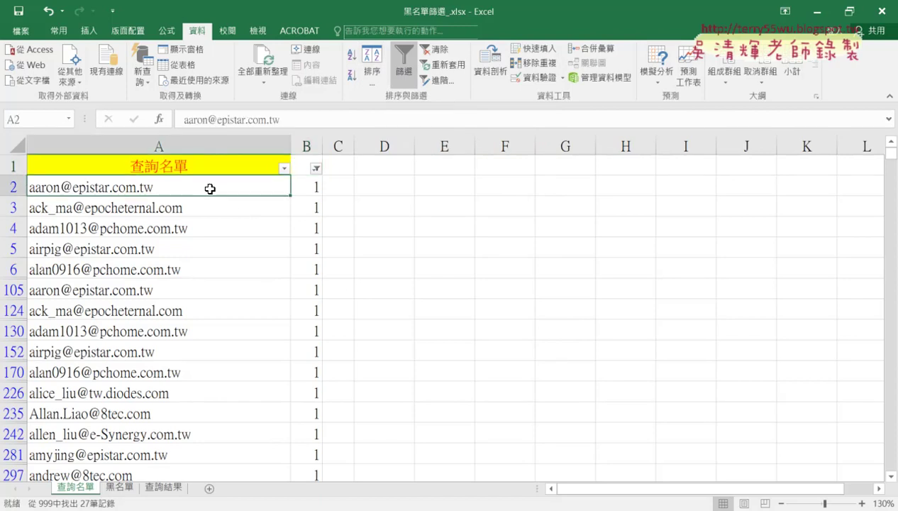
{"action": "key", "text": "ctrl+shift+Down"}
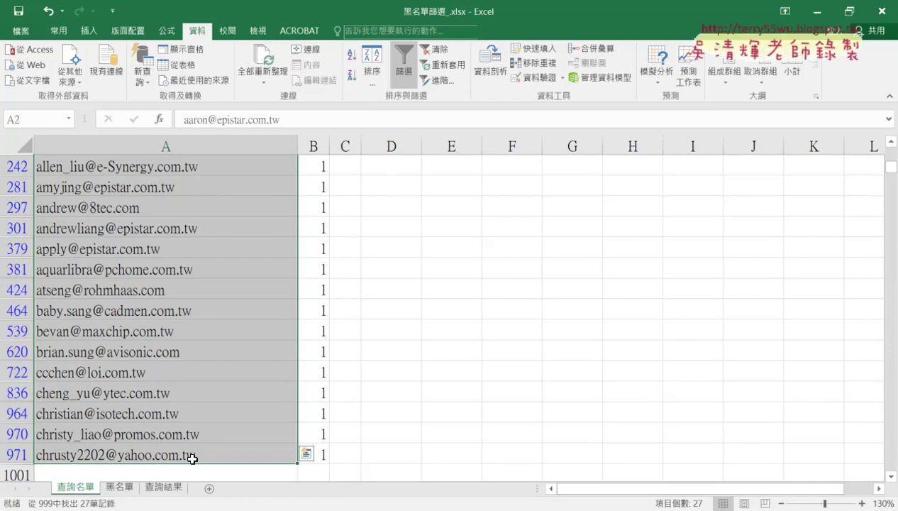
{"action": "left_click", "coordinate": [169, 490]}
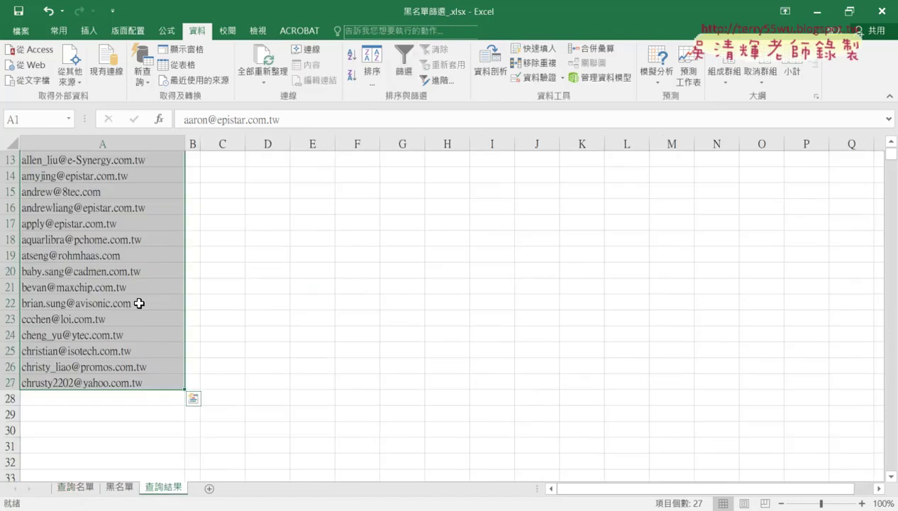
{"action": "scroll", "coordinate": [141, 304], "scroll_direction": "up", "scroll_amount": 4}
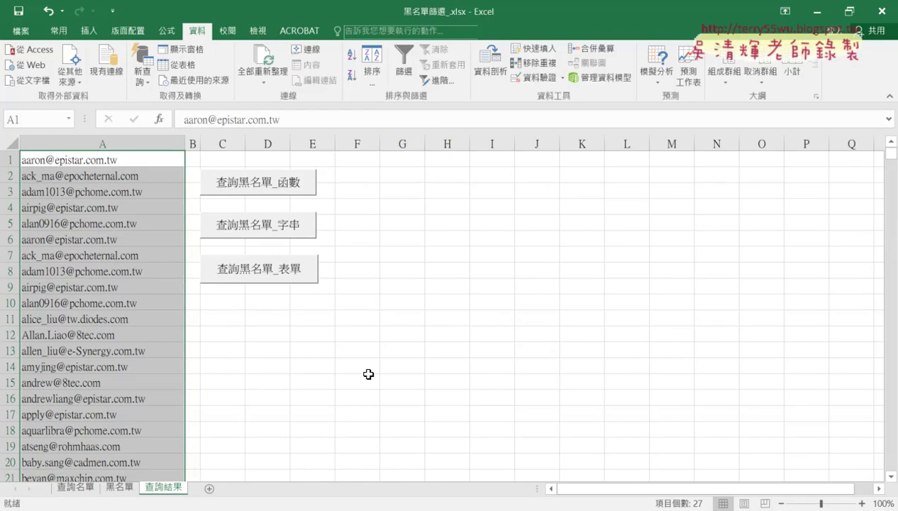
Step: Cut the 查詢黑名單_表單 button off the 查詢結果 sheet
{"action": "right_click", "coordinate": [292, 272]}
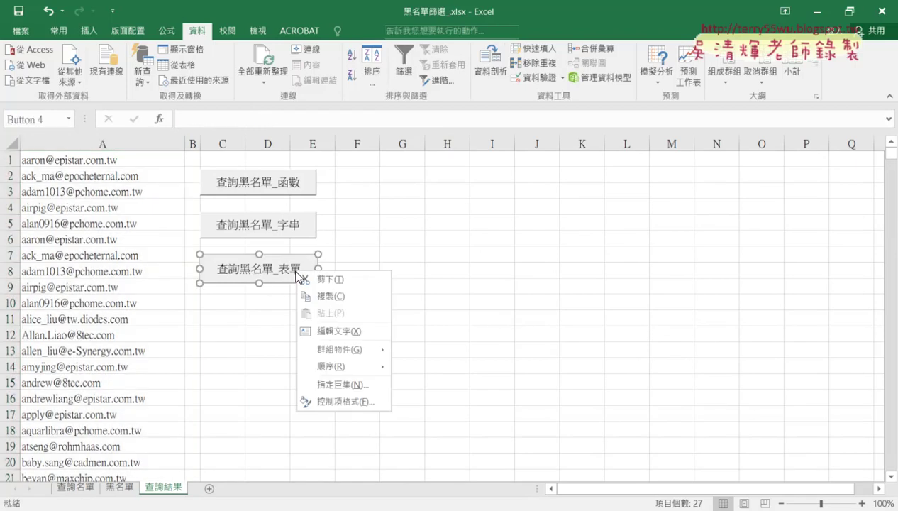
{"action": "left_click", "coordinate": [327, 278]}
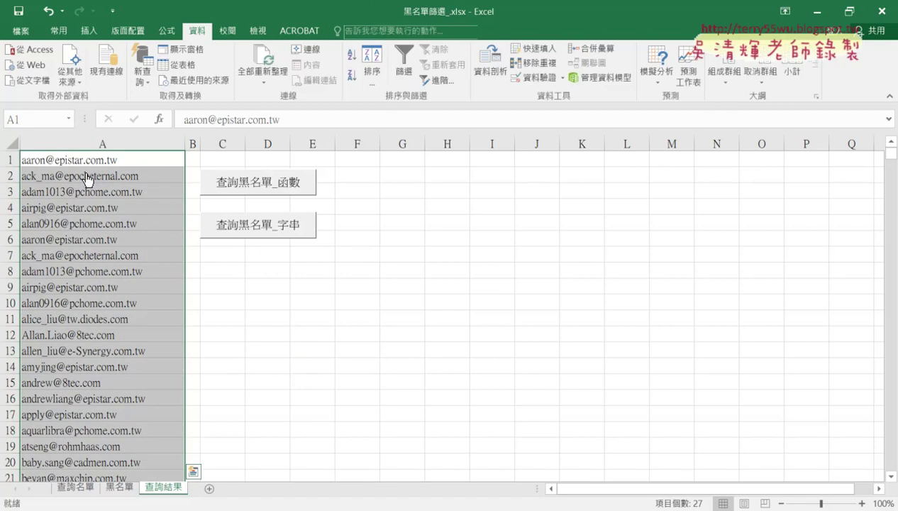
{"action": "mouse_move", "coordinate": [88, 179]}
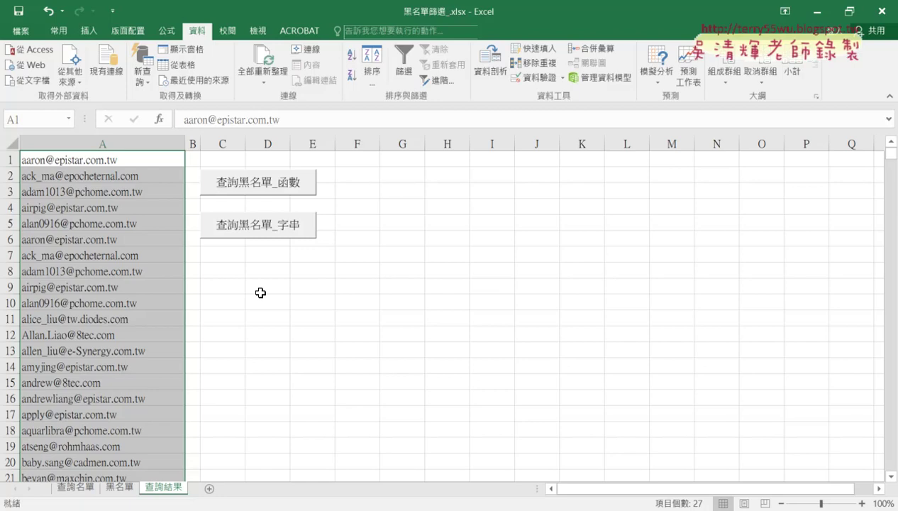
Step: Go back to 查詢名單 and switch off the column B filter so all addresses show
{"action": "left_click", "coordinate": [75, 486]}
{"action": "scroll", "coordinate": [364, 359], "scroll_direction": "up", "scroll_amount": 2}
{"action": "scroll", "coordinate": [365, 360], "scroll_direction": "up", "scroll_amount": 3}
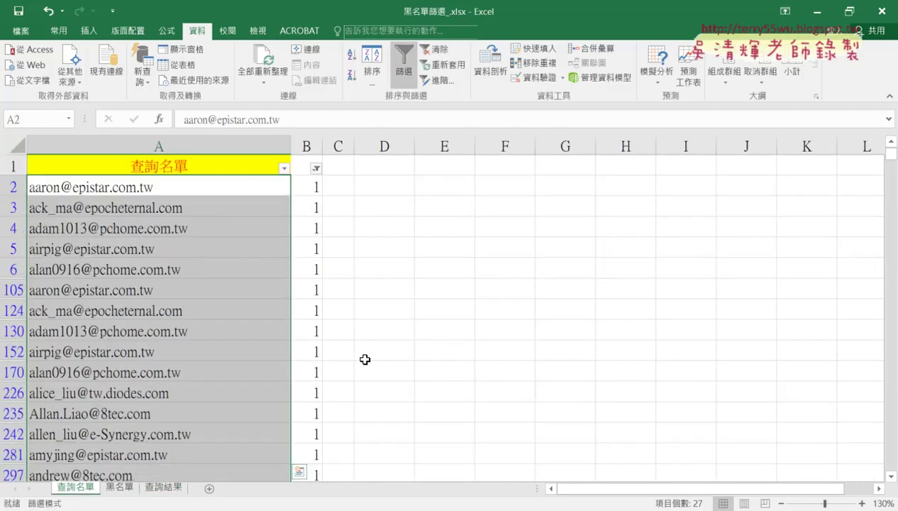
{"action": "left_click", "coordinate": [306, 165]}
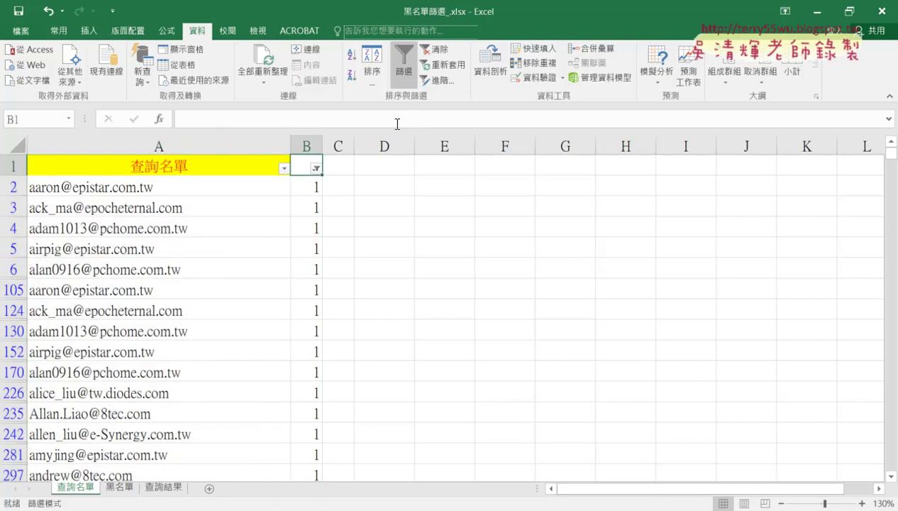
{"action": "left_click", "coordinate": [403, 64]}
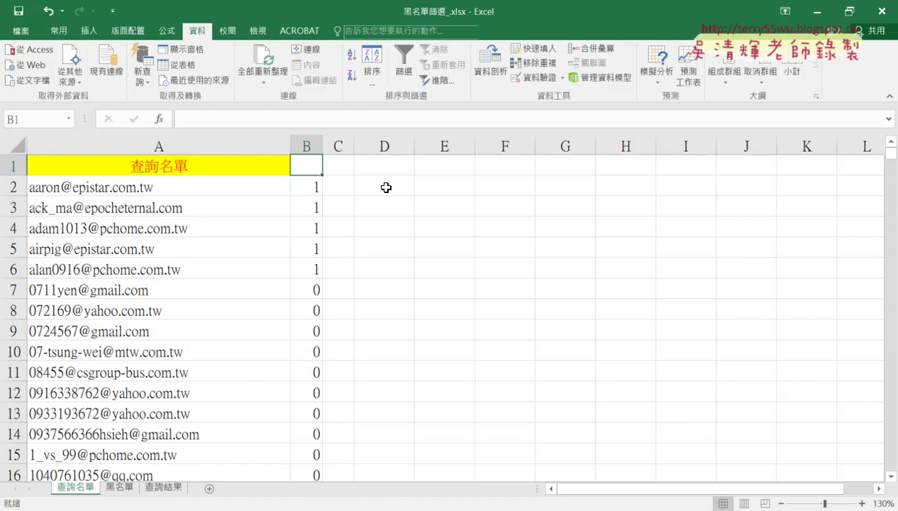
Step: Turn on the 開發人員 tab through the Customize Ribbon options
{"action": "left_click", "coordinate": [113, 13]}
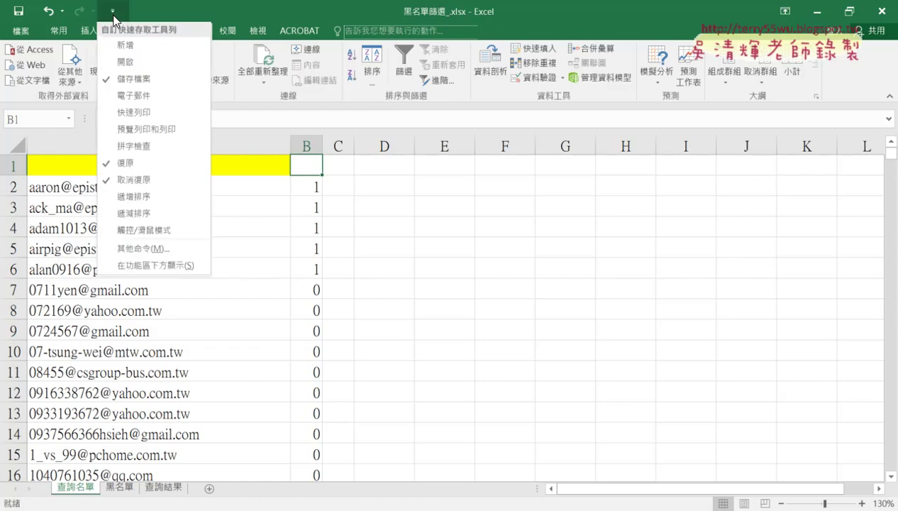
{"action": "left_click", "coordinate": [127, 249]}
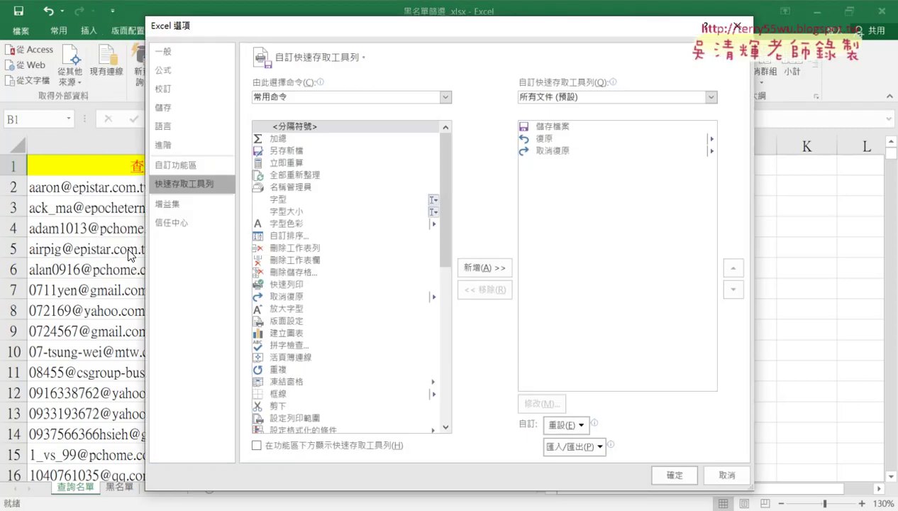
{"action": "left_click", "coordinate": [176, 165]}
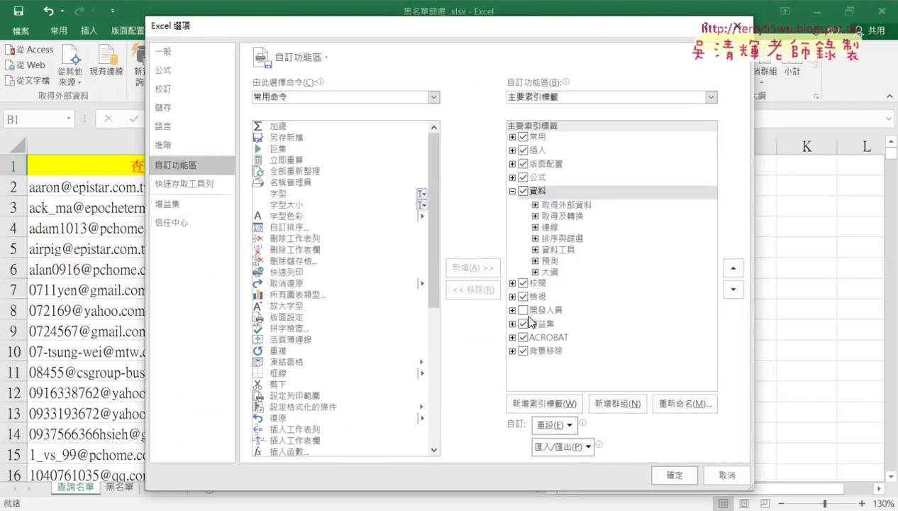
{"action": "left_click", "coordinate": [523, 310]}
{"action": "left_click", "coordinate": [674, 475]}
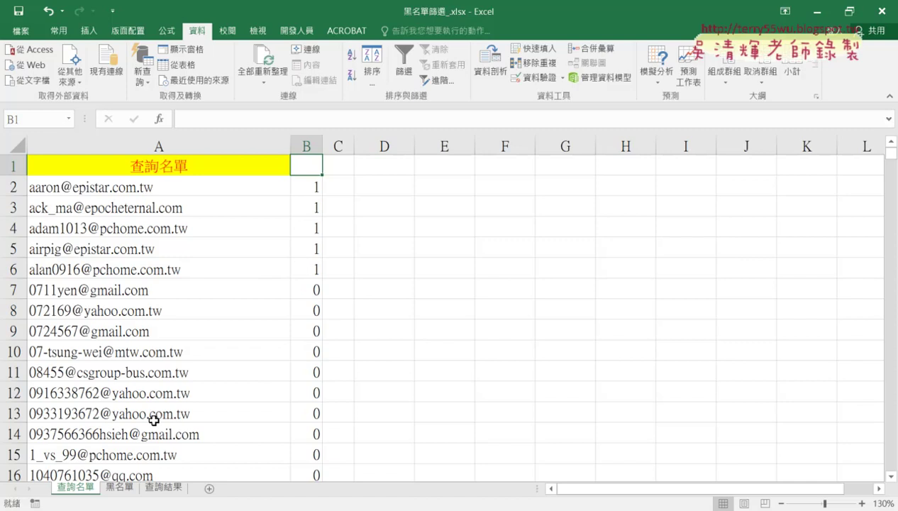
Step: Check the old address list on 查詢結果, then return to the 查詢名單 sheet
{"action": "left_click", "coordinate": [167, 486]}
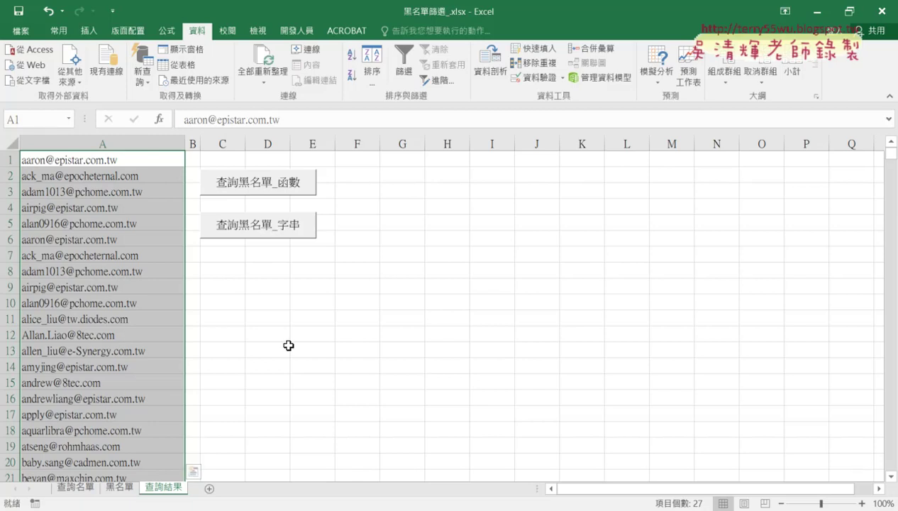
{"action": "left_click", "coordinate": [289, 346]}
{"action": "left_click", "coordinate": [79, 490]}
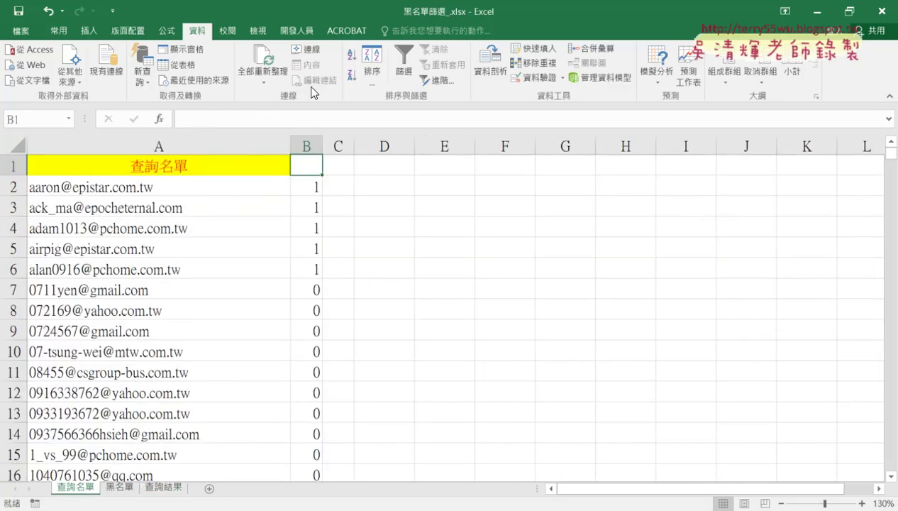
Step: Look over the 開發人員 ribbon tab, then display the 查詢結果 sheet again
{"action": "left_click", "coordinate": [298, 30]}
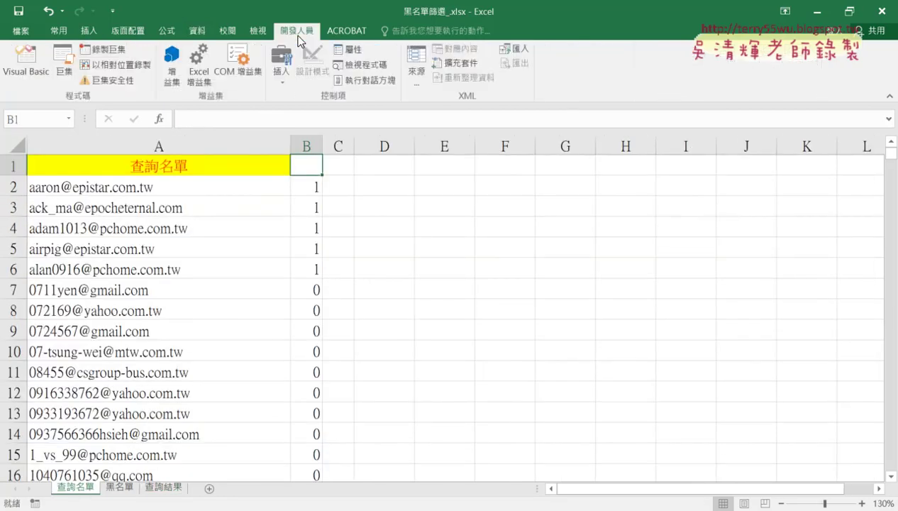
{"action": "left_click", "coordinate": [98, 57]}
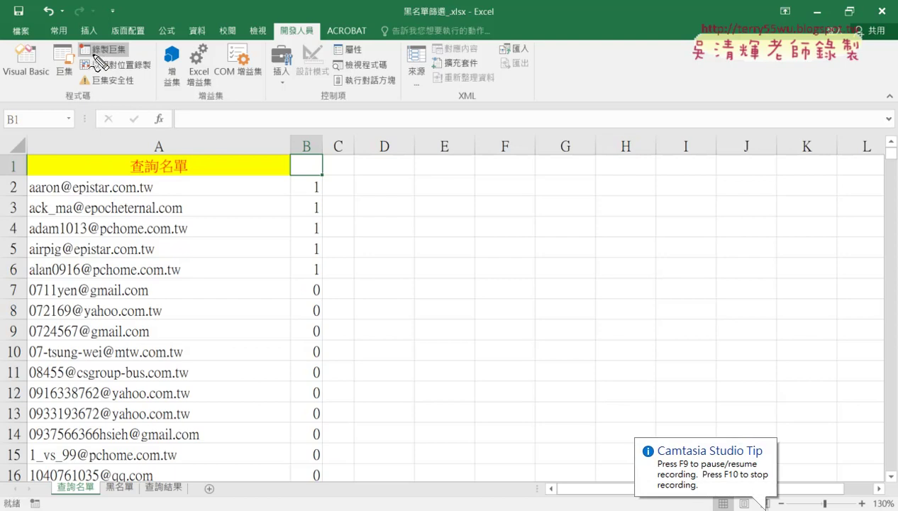
{"action": "left_click_drag", "start_coordinate": [103, 61], "coordinate": [135, 53]}
{"action": "left_click_drag", "start_coordinate": [71, 54], "coordinate": [131, 56]}
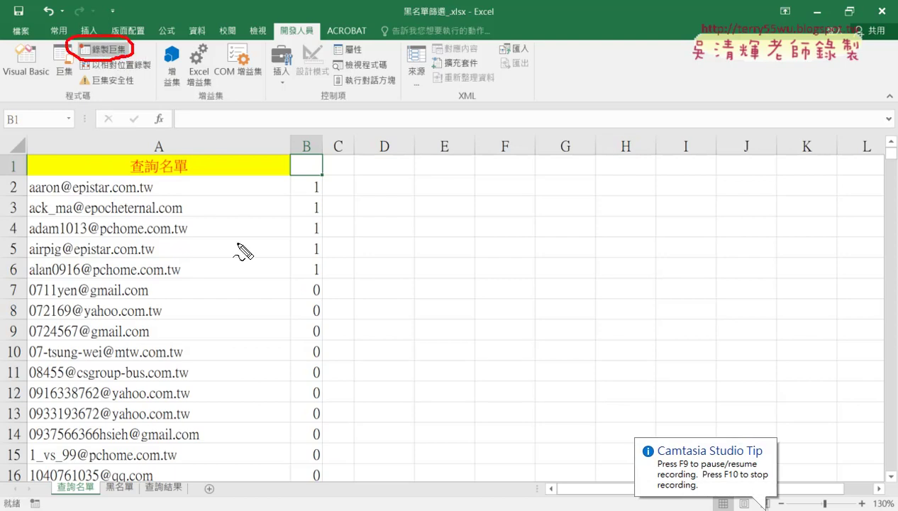
{"action": "key", "text": "Escape"}
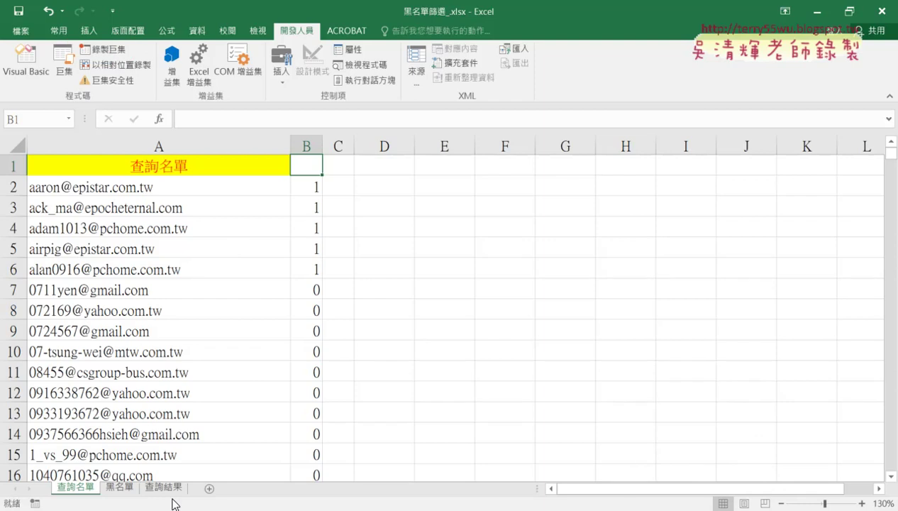
{"action": "left_click", "coordinate": [168, 488]}
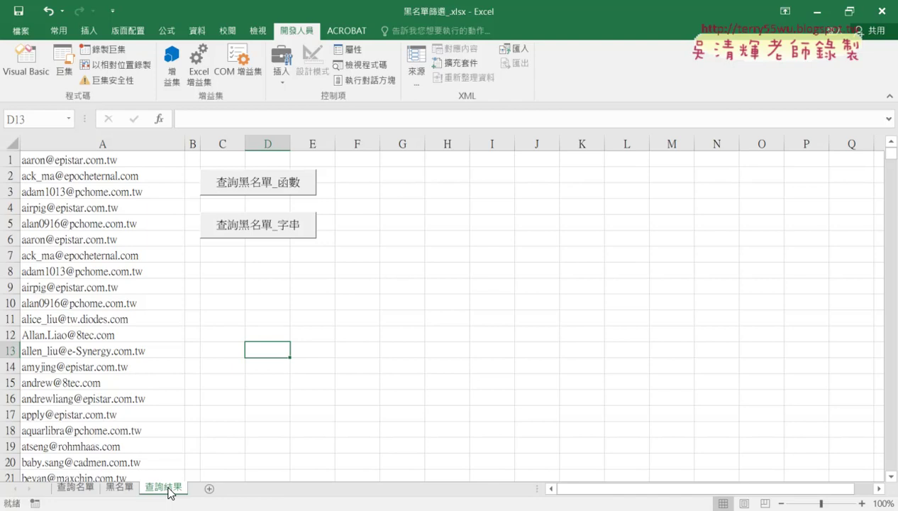
Step: Select the address list from A1 downward and delete it, leaving an empty cell selected
{"action": "left_click", "coordinate": [130, 158]}
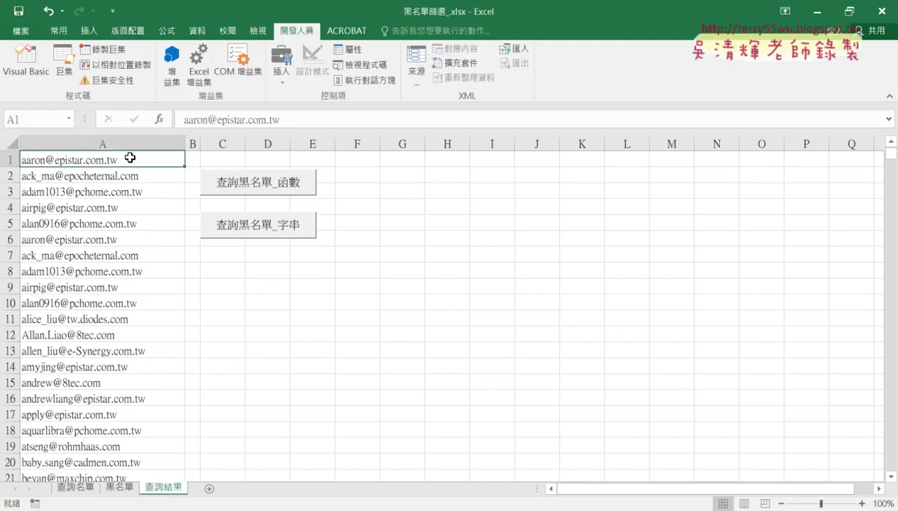
{"action": "key", "text": "ctrl+shift+Down"}
{"action": "key", "text": "Delete"}
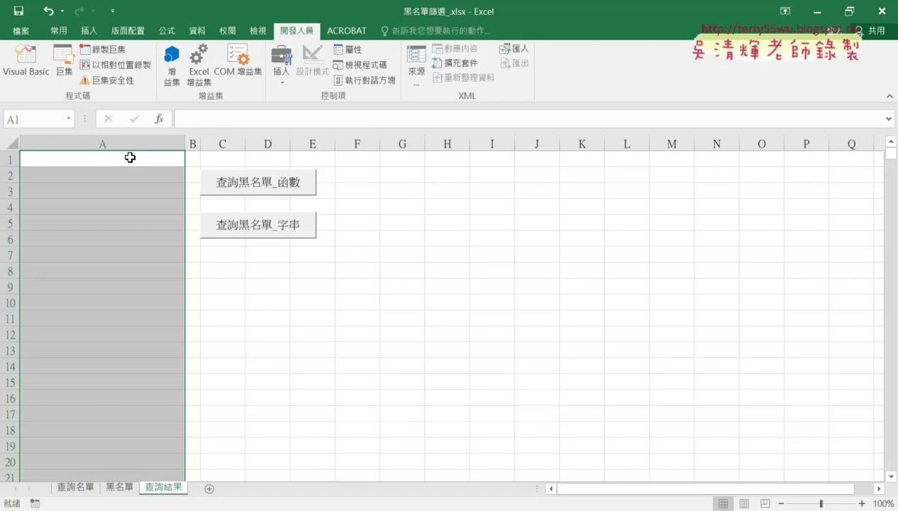
{"action": "left_click", "coordinate": [372, 264]}
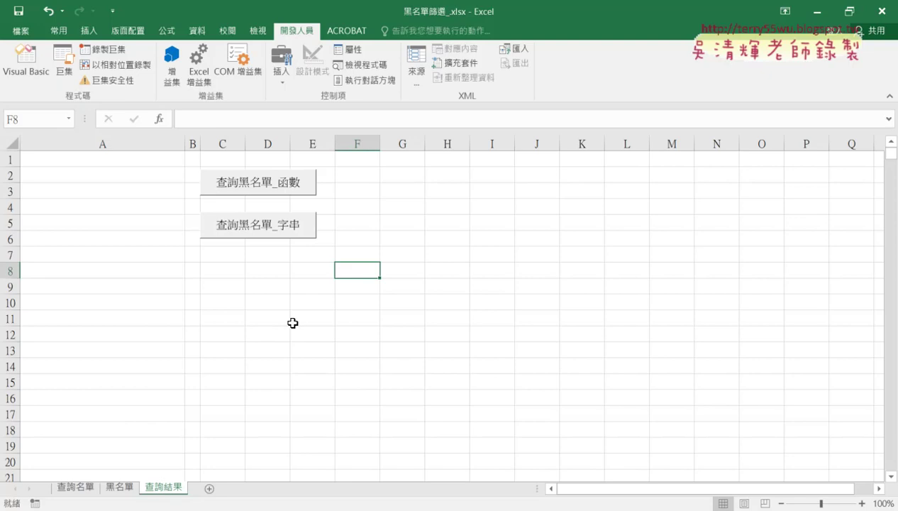
{"action": "left_click", "coordinate": [291, 280]}
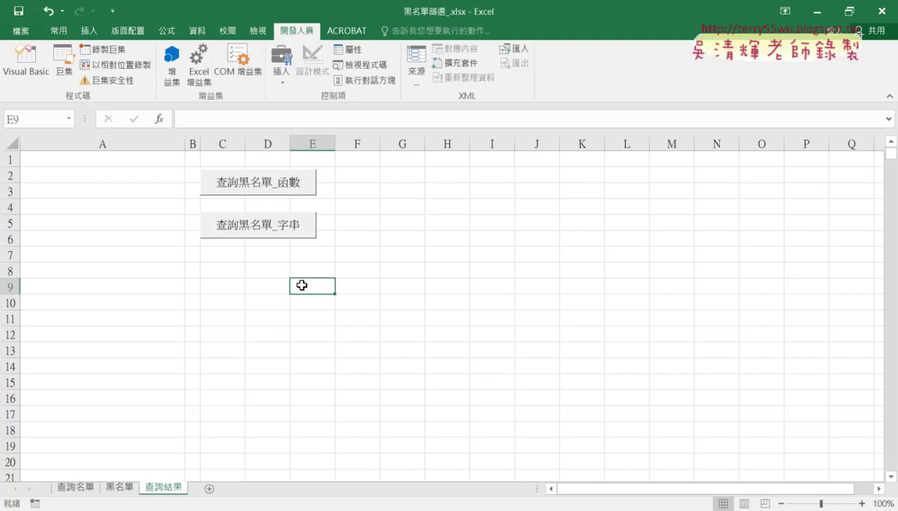
Step: Re-confirm =COUNTIF(黑名單,A2) in B2 on 查詢名單, fill it down column B, and select B1
{"action": "left_click", "coordinate": [76, 488]}
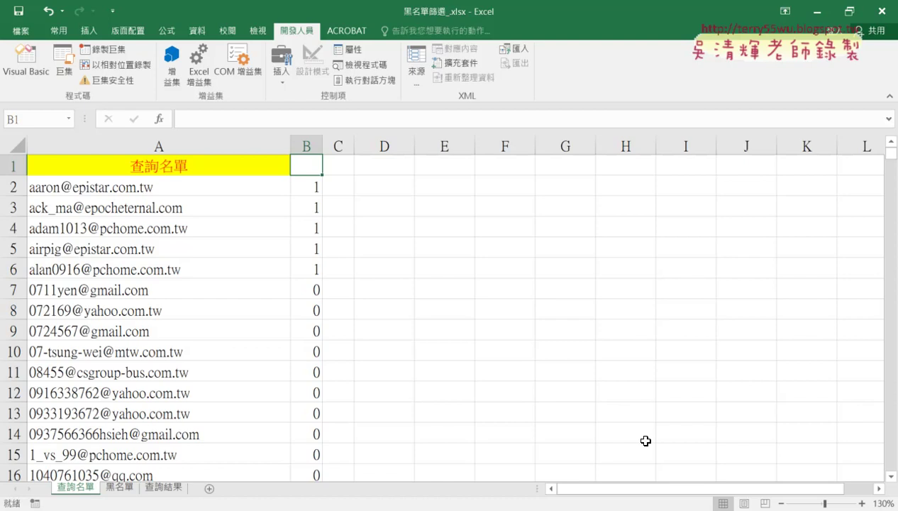
{"action": "left_click", "coordinate": [305, 188]}
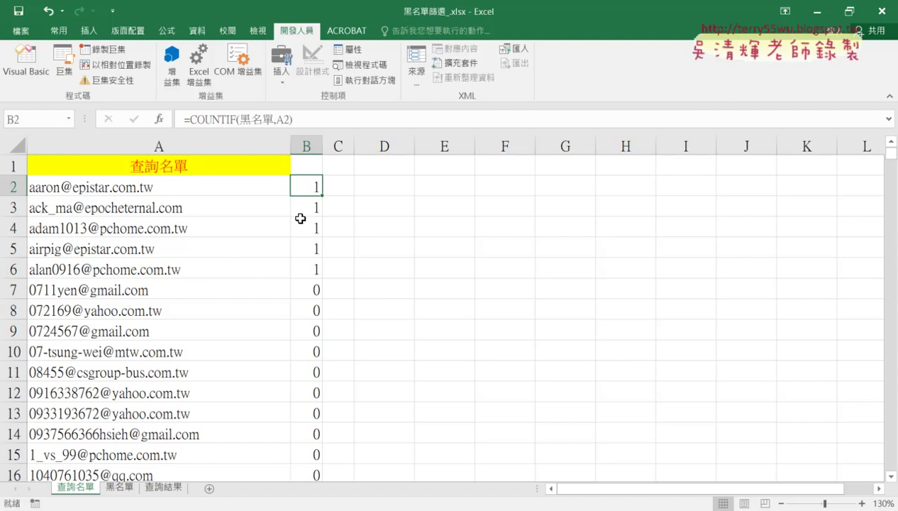
{"action": "left_click", "coordinate": [218, 119]}
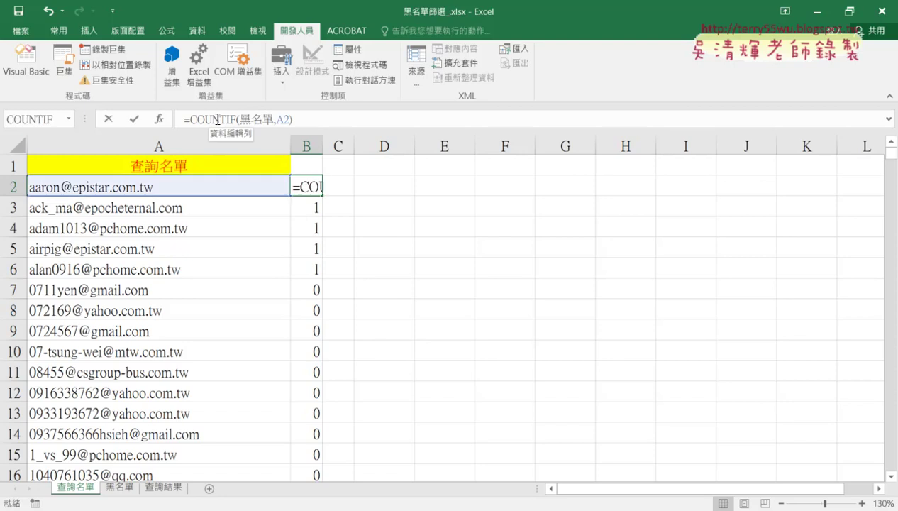
{"action": "left_click", "coordinate": [134, 120]}
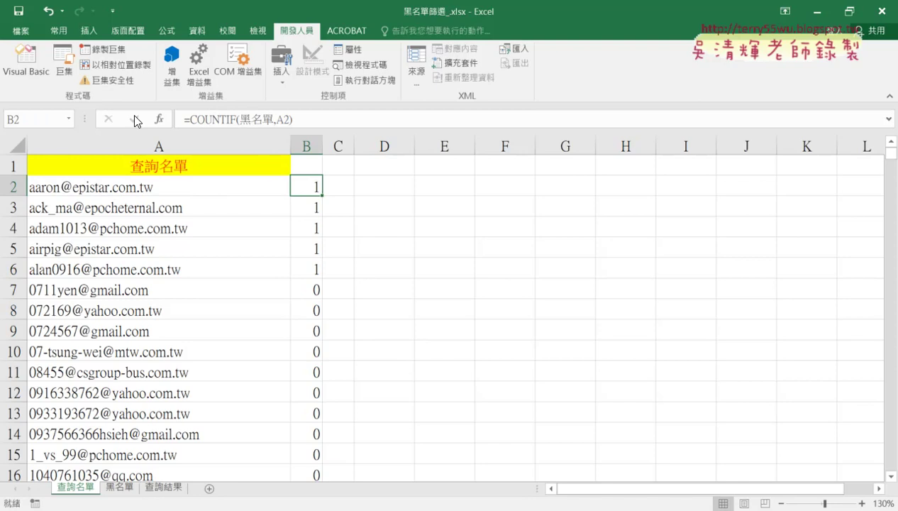
{"action": "double_click", "coordinate": [322, 195]}
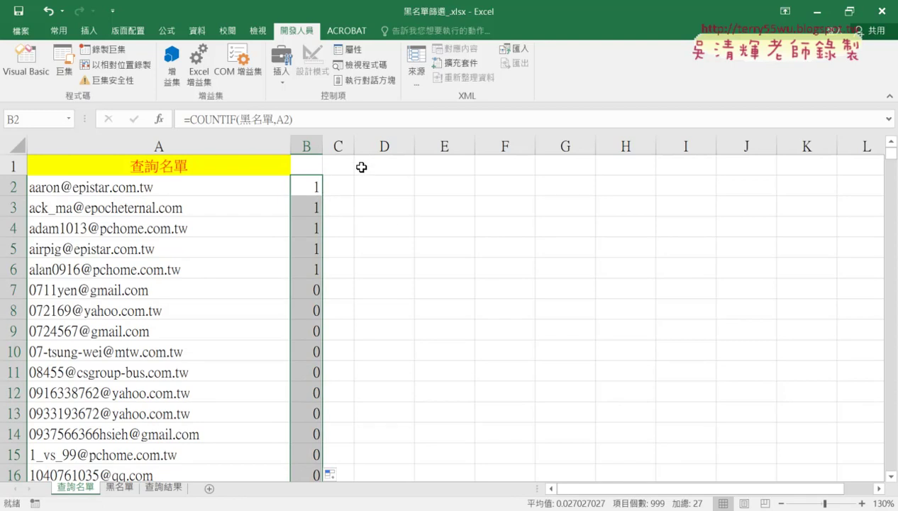
{"action": "left_click_drag", "start_coordinate": [309, 162], "coordinate": [308, 207]}
{"action": "left_click", "coordinate": [308, 162]}
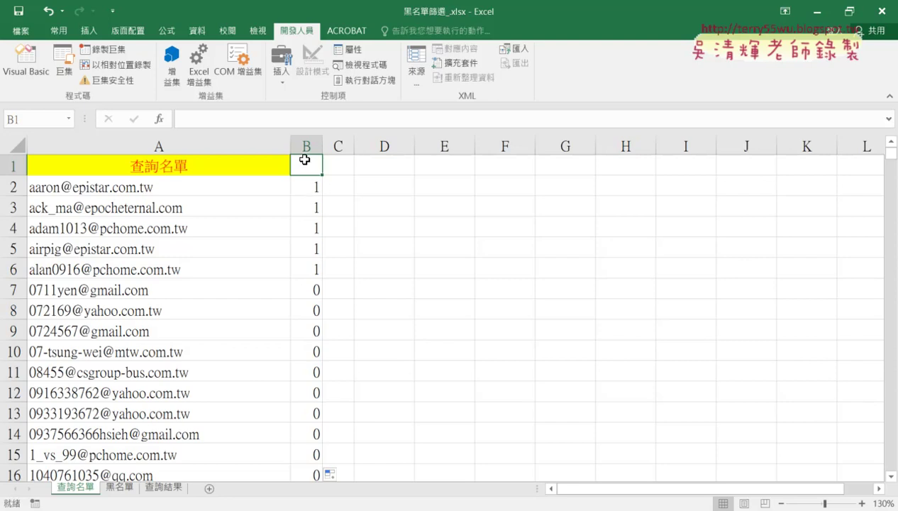
Step: Re-enable the Data filter with only value 1 checked in column B, then select A2
{"action": "left_click", "coordinate": [199, 32]}
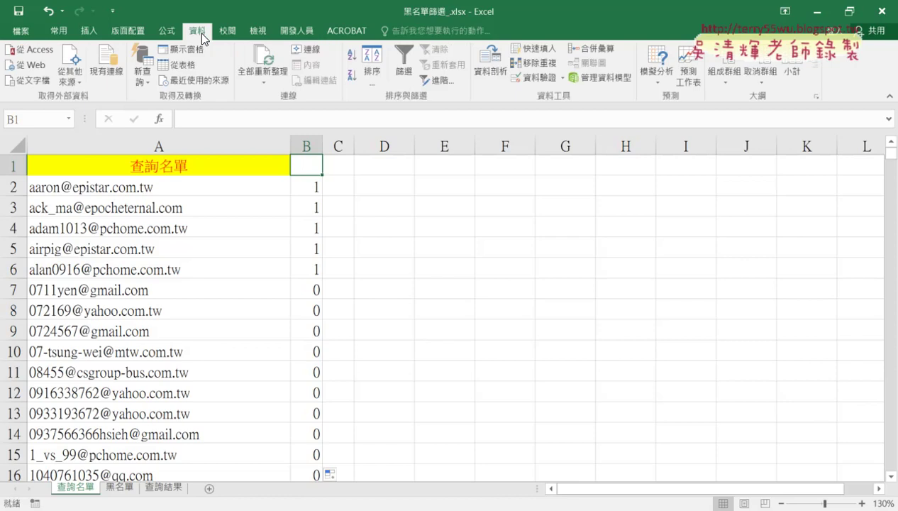
{"action": "left_click", "coordinate": [402, 67]}
{"action": "left_click", "coordinate": [315, 168]}
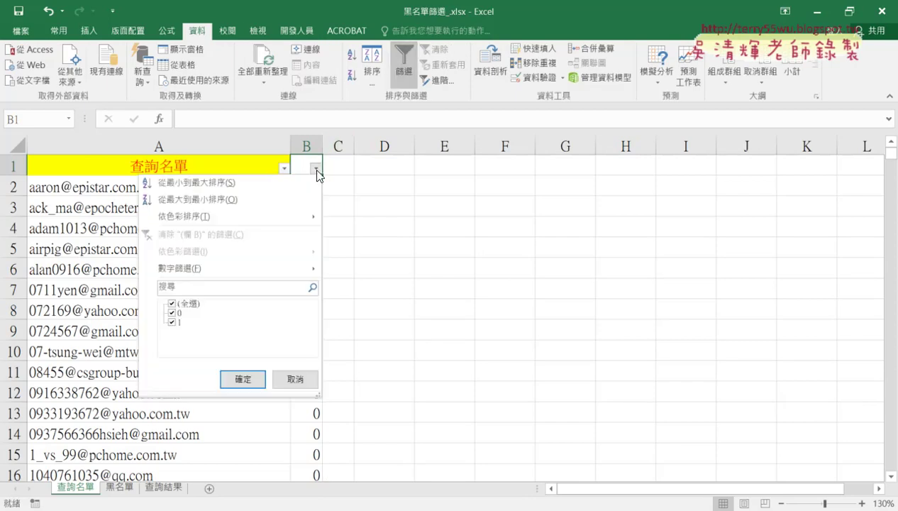
{"action": "left_click", "coordinate": [171, 303]}
{"action": "left_click", "coordinate": [172, 322]}
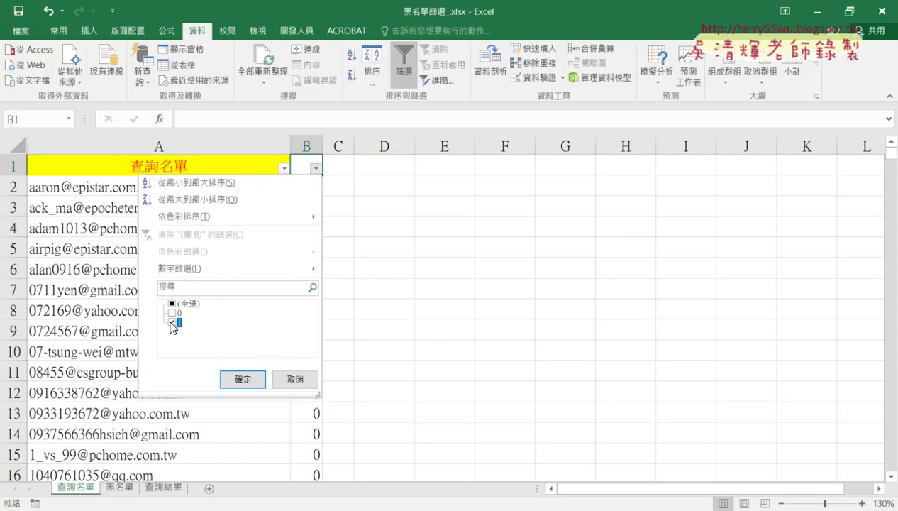
{"action": "left_click", "coordinate": [243, 379]}
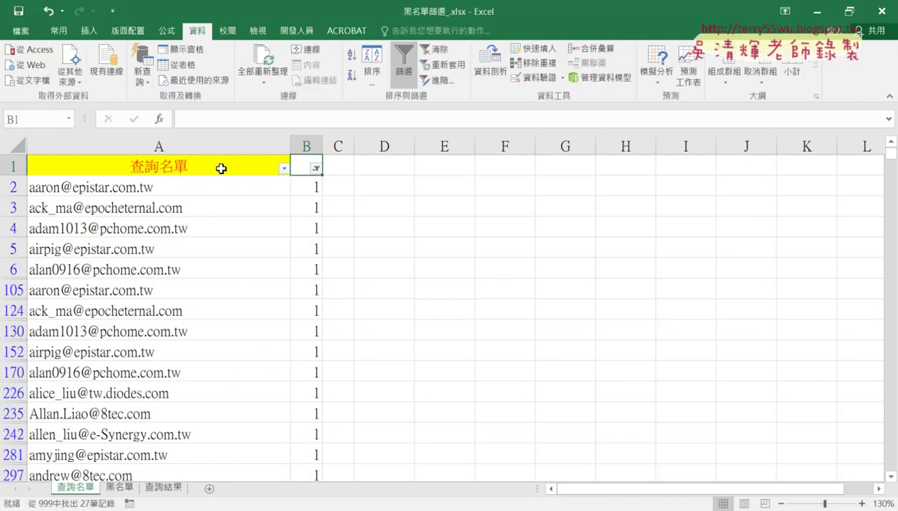
{"action": "left_click", "coordinate": [187, 188]}
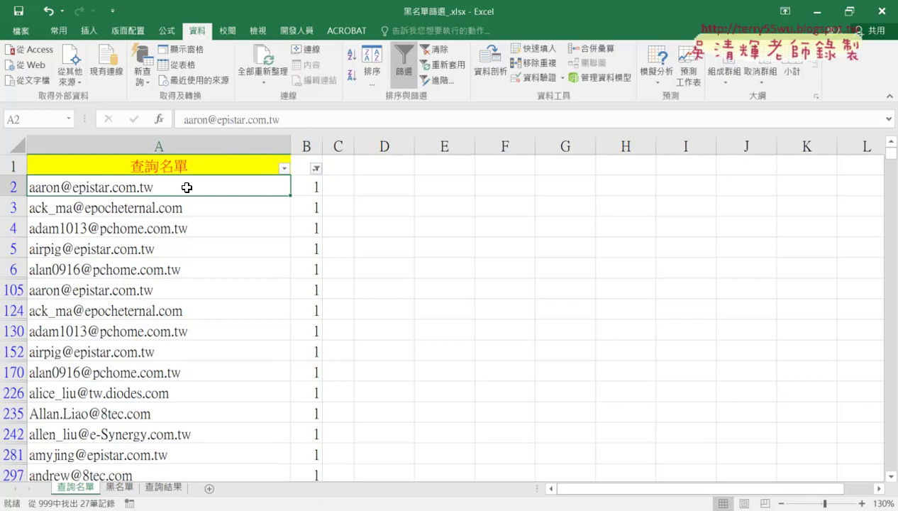
Step: Copy the 27 filtered emails in column A and go to the 查詢結果 sheet
{"action": "key", "text": "ctrl+shift+Down"}
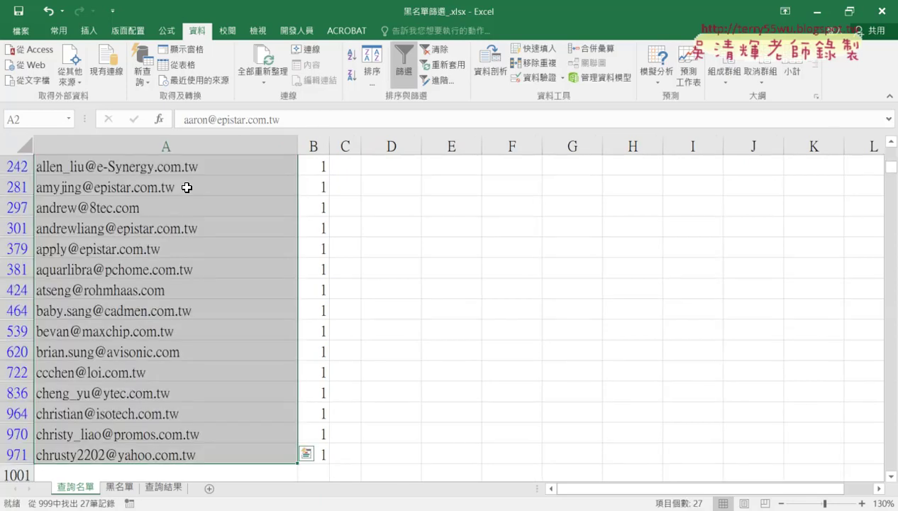
{"action": "key", "text": "ctrl+c"}
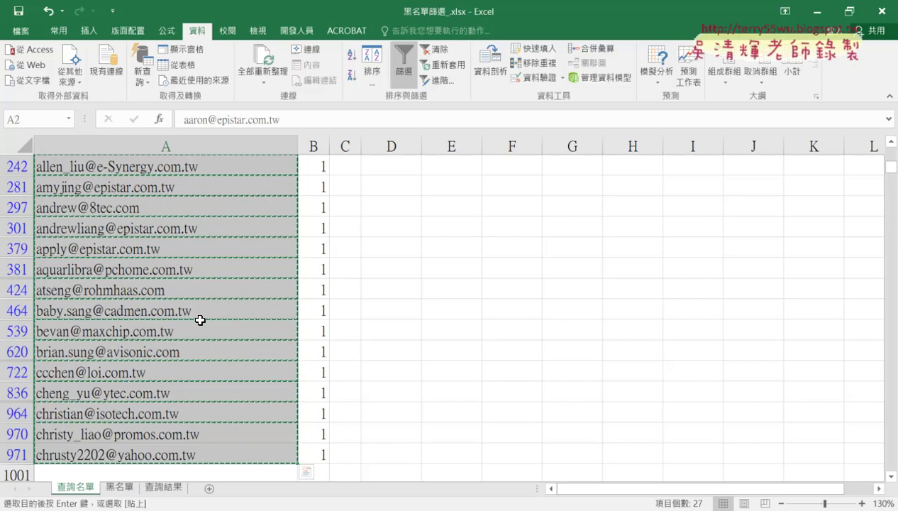
{"action": "left_click", "coordinate": [166, 487]}
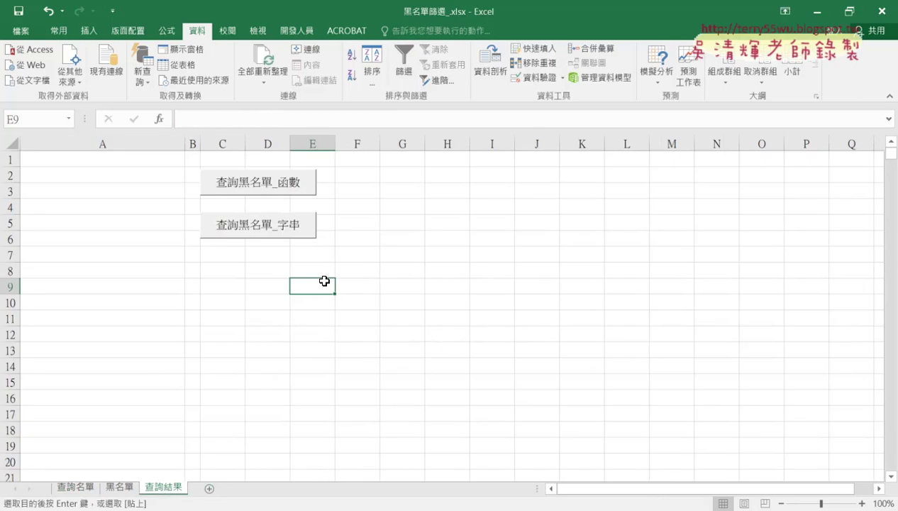
Step: Paste the copied addresses starting at A1 of 查詢結果, filling rows 1–27
{"action": "left_click", "coordinate": [140, 161]}
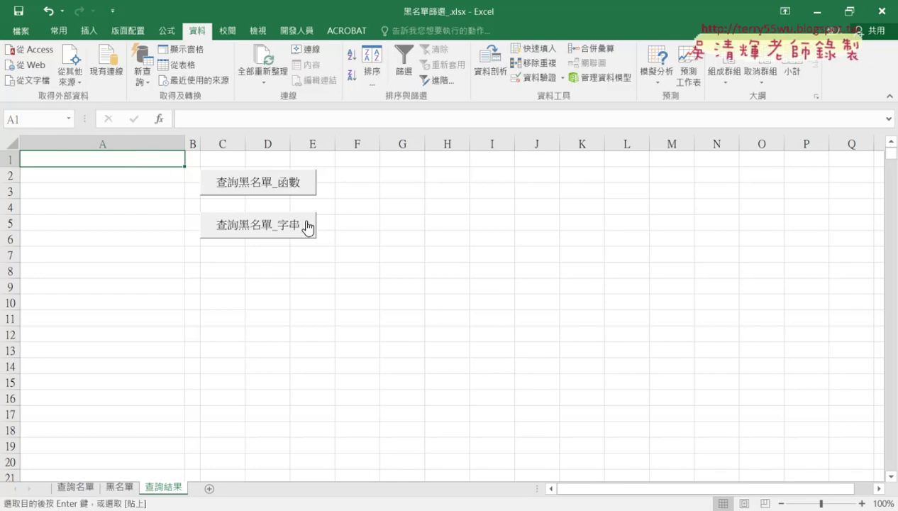
{"action": "left_click", "coordinate": [255, 228]}
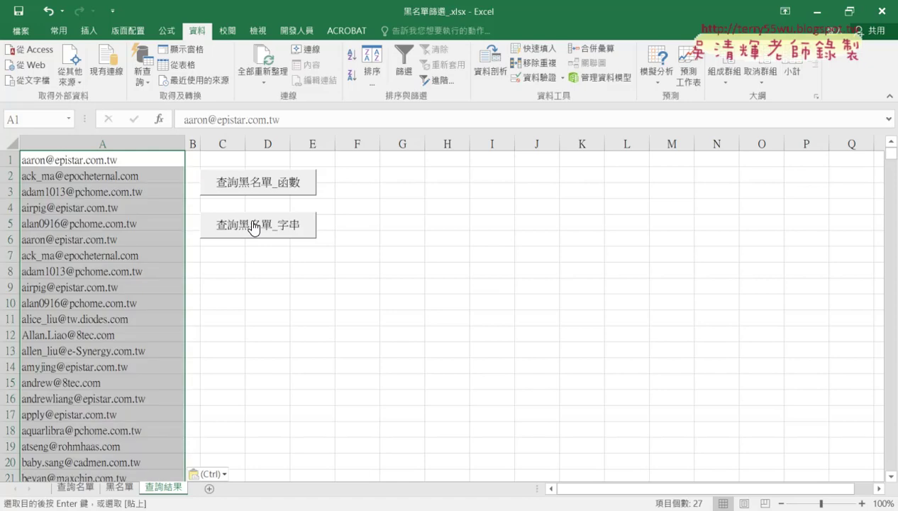
{"action": "left_click", "coordinate": [336, 286]}
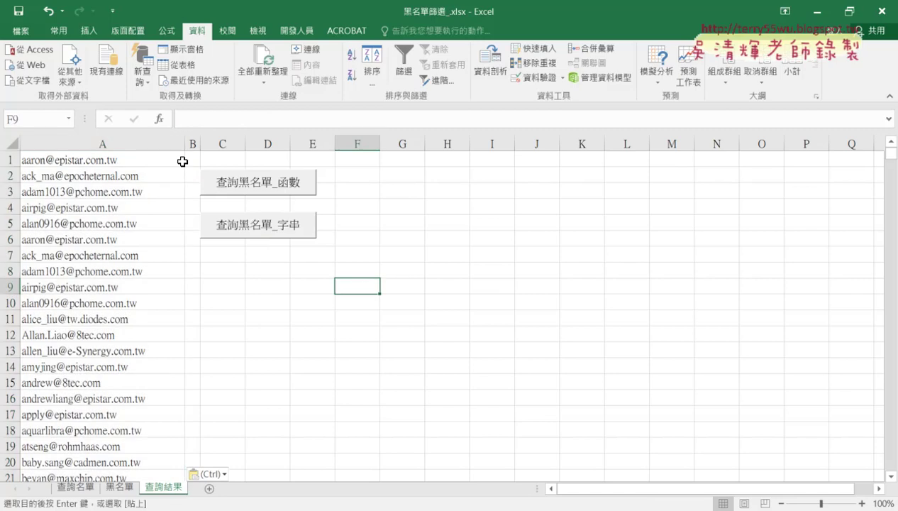
Step: Clear the 27 pasted emails from column A of 查詢結果, starting at A1
{"action": "left_click", "coordinate": [152, 163]}
{"action": "key", "text": "ctrl+shift+Down"}
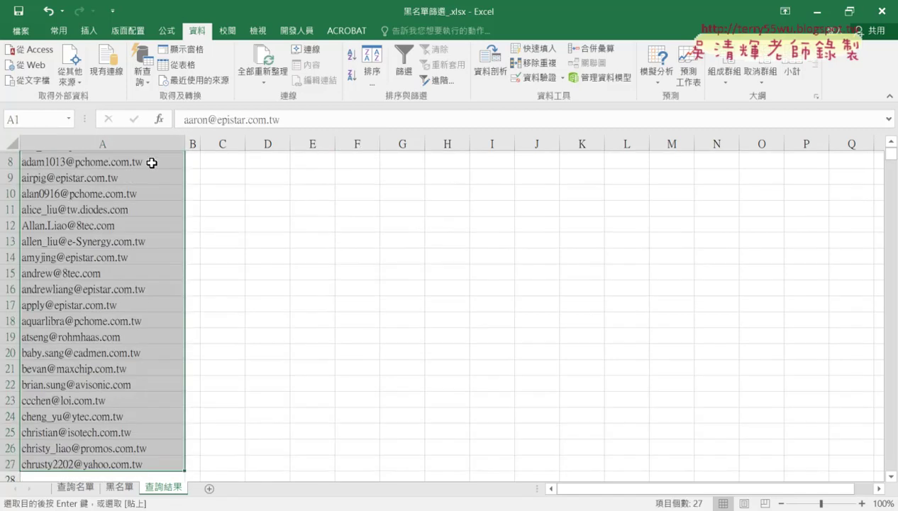
{"action": "key", "text": "Delete"}
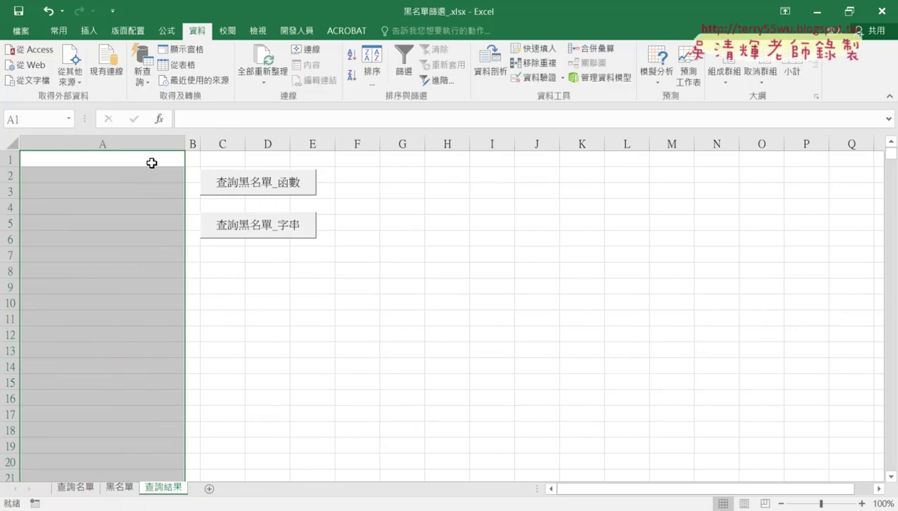